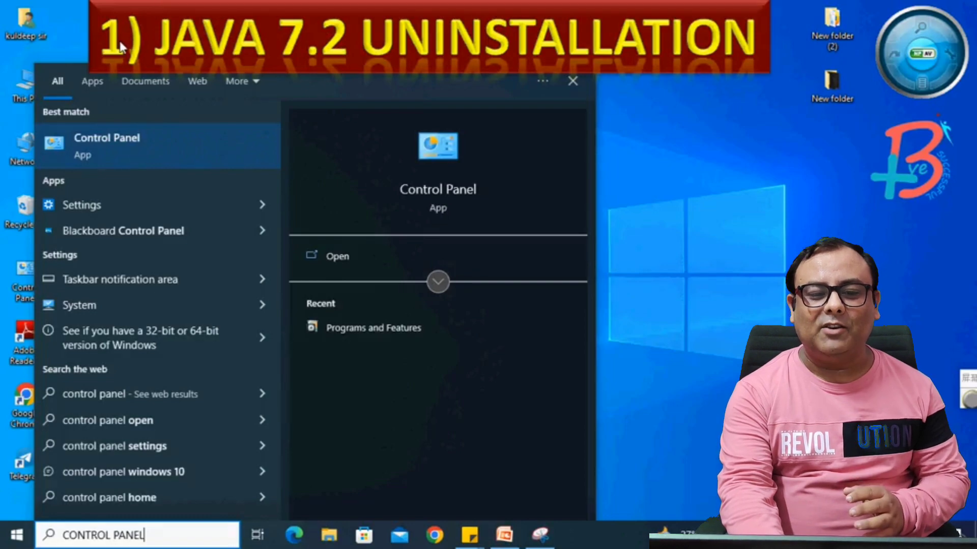
Open the list of installed programs through Control Panel's Programs category and bring up the uninstall options for Java 8 Update 371 (64-bit)
{"action": "key", "text": "Return"}
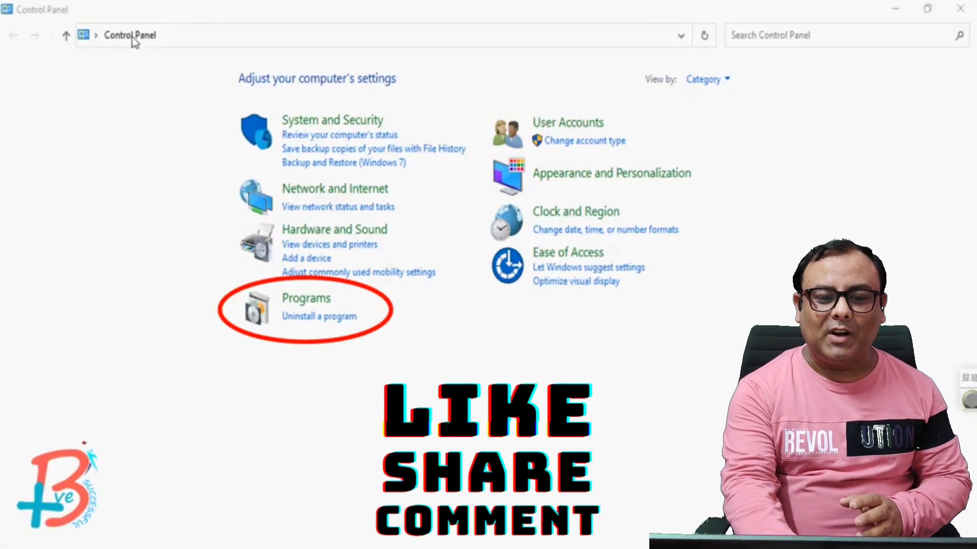
{"action": "left_click", "coordinate": [320, 304]}
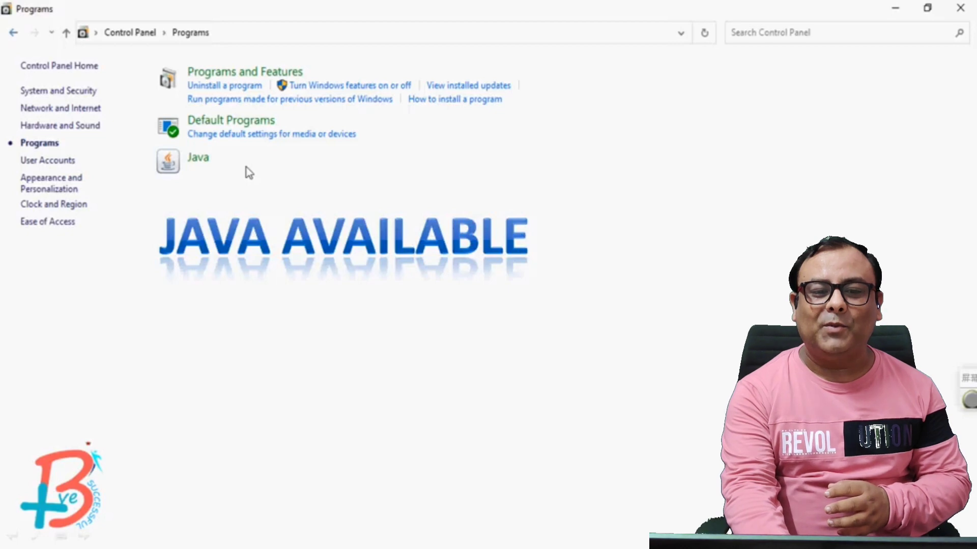
{"action": "left_click", "coordinate": [224, 76]}
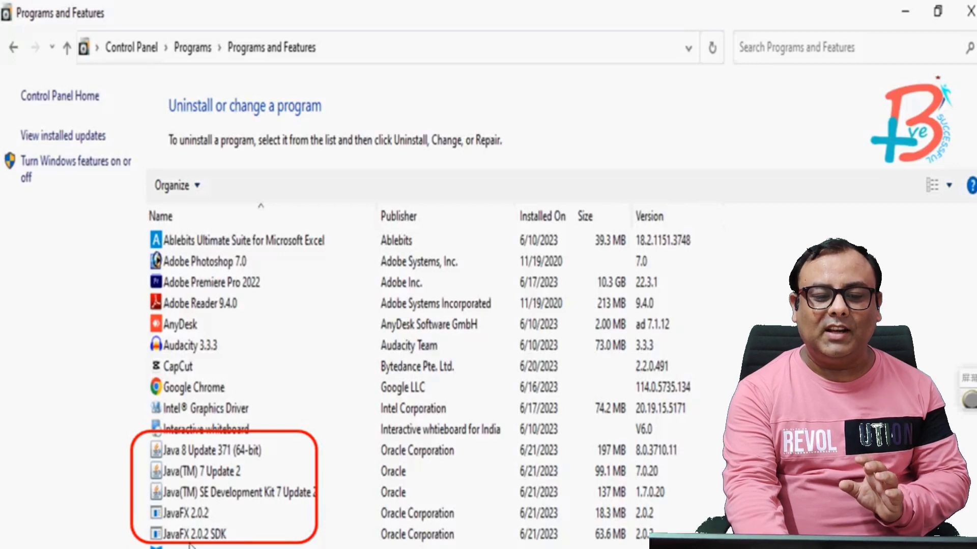
{"action": "right_click", "coordinate": [197, 449]}
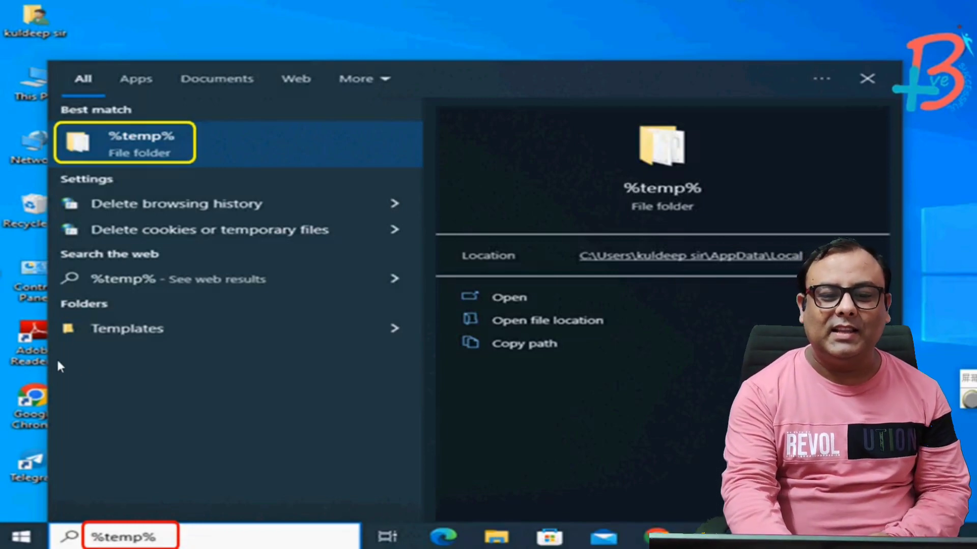
Open the %temp% folder and permanently delete everything in it
{"action": "left_click", "coordinate": [173, 156]}
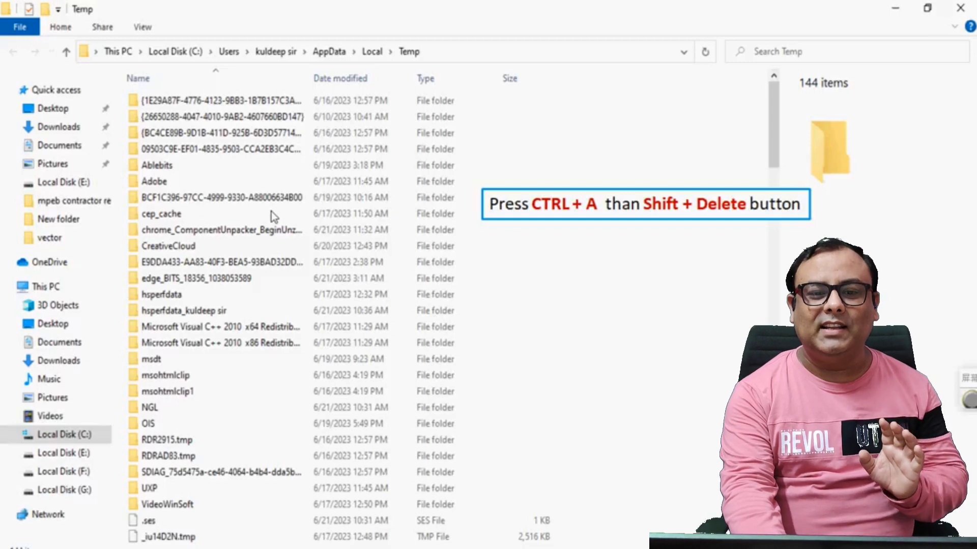
{"action": "key", "text": "ctrl+a"}
{"action": "key", "text": "shift+Delete"}
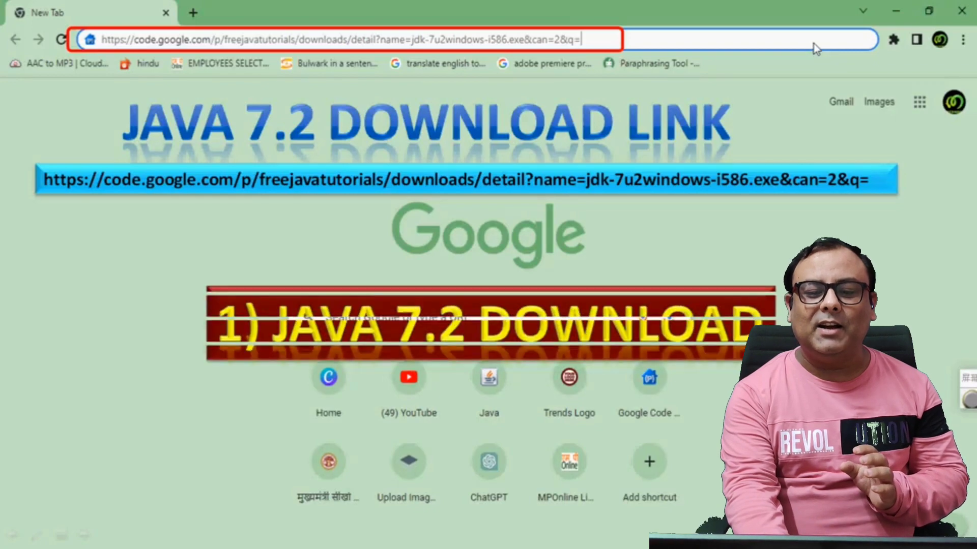
Download jdk-7u2-windows-i586.exe from the freejavatutorials downloads page on Google Code Archive and show the file in its folder
{"action": "key", "text": "Return"}
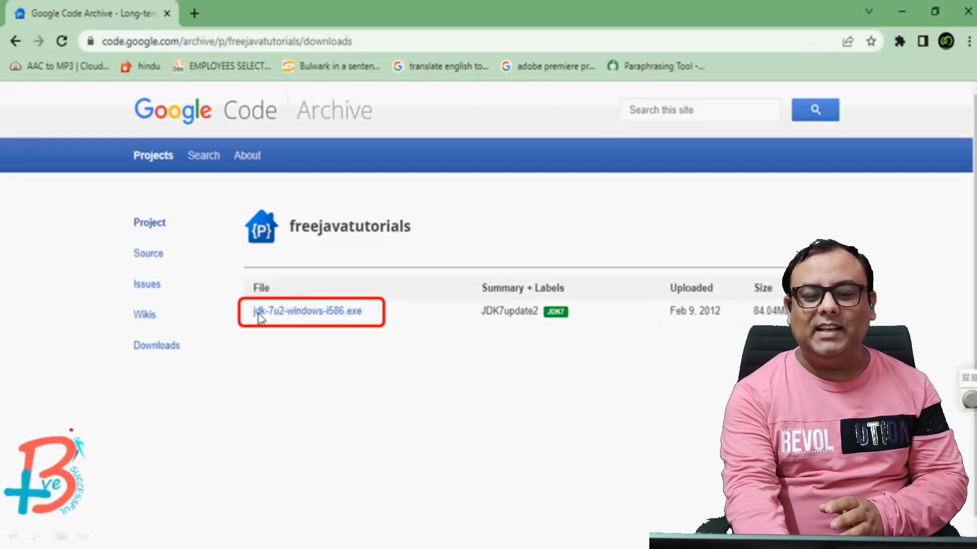
{"action": "left_click", "coordinate": [286, 317]}
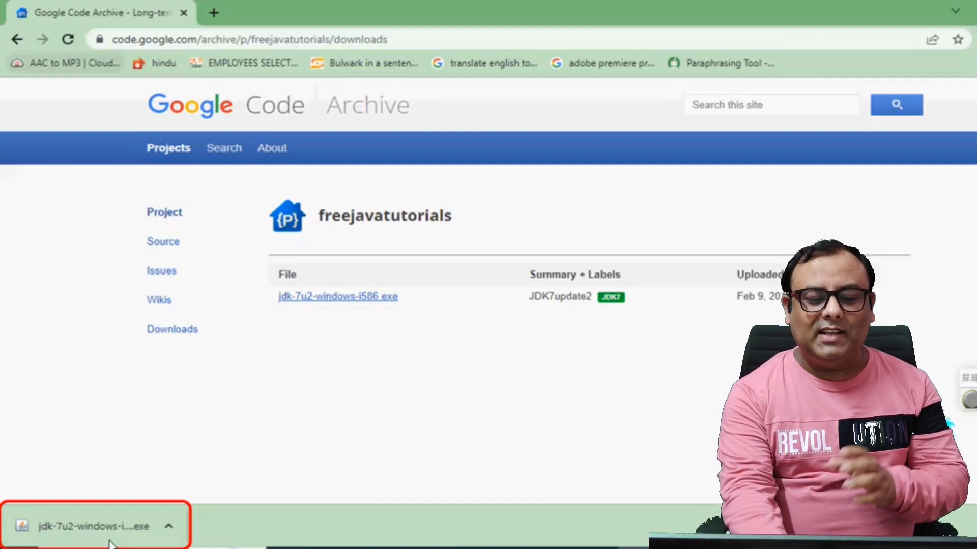
{"action": "right_click", "coordinate": [93, 520]}
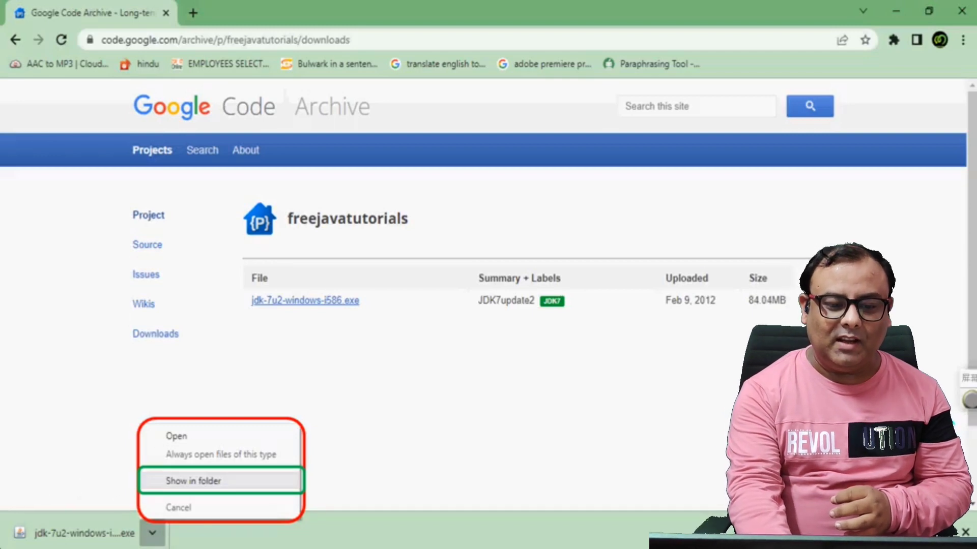
{"action": "left_click", "coordinate": [153, 482]}
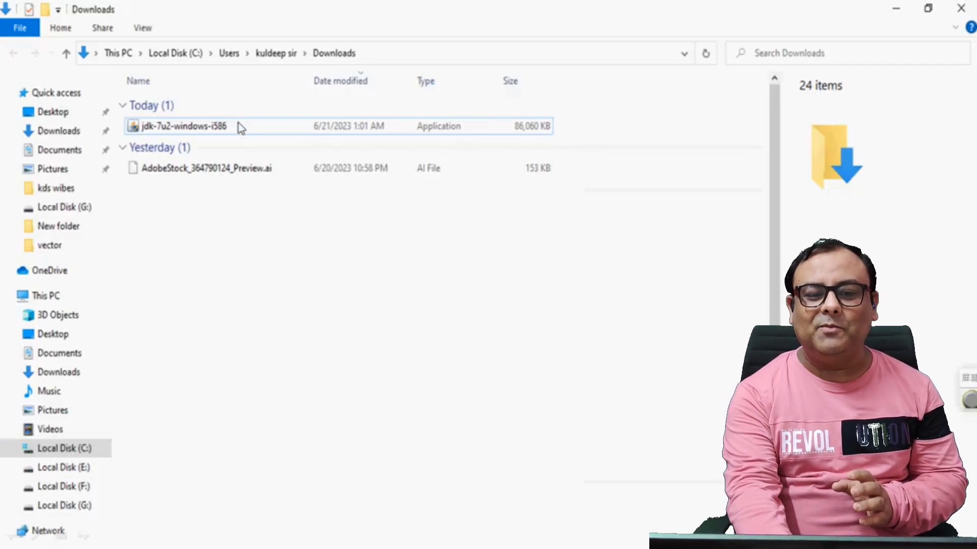
Run the jdk-7u2-windows-i586 installer, allow it to make changes, and continue through the Development Kit and JavaFX 2.0 SDK setup
{"action": "right_click", "coordinate": [223, 128]}
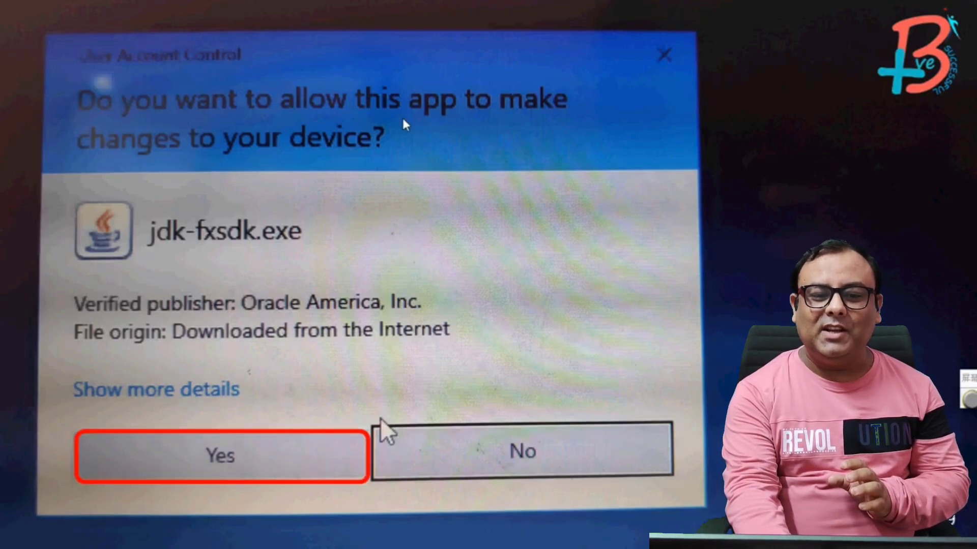
{"action": "left_click", "coordinate": [225, 458]}
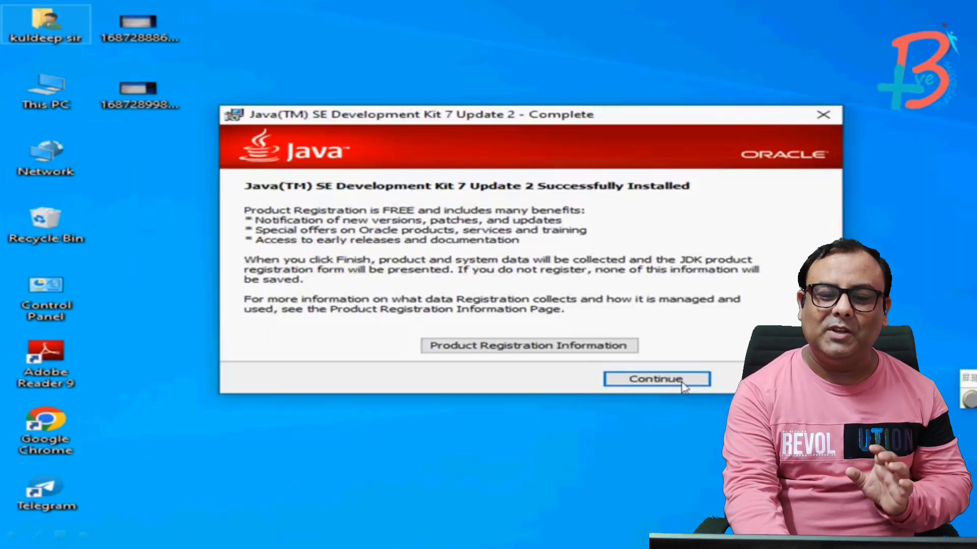
{"action": "left_click", "coordinate": [656, 379]}
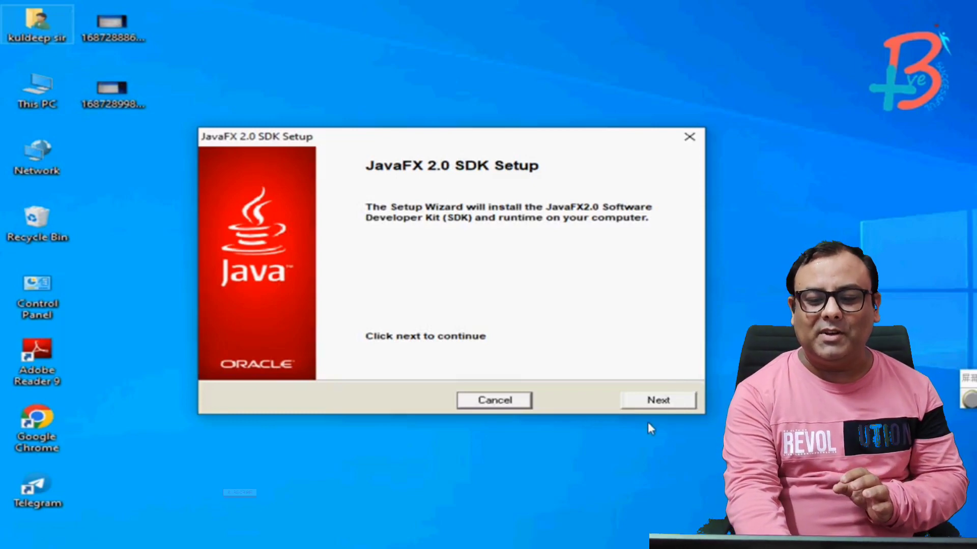
{"action": "left_click", "coordinate": [656, 400]}
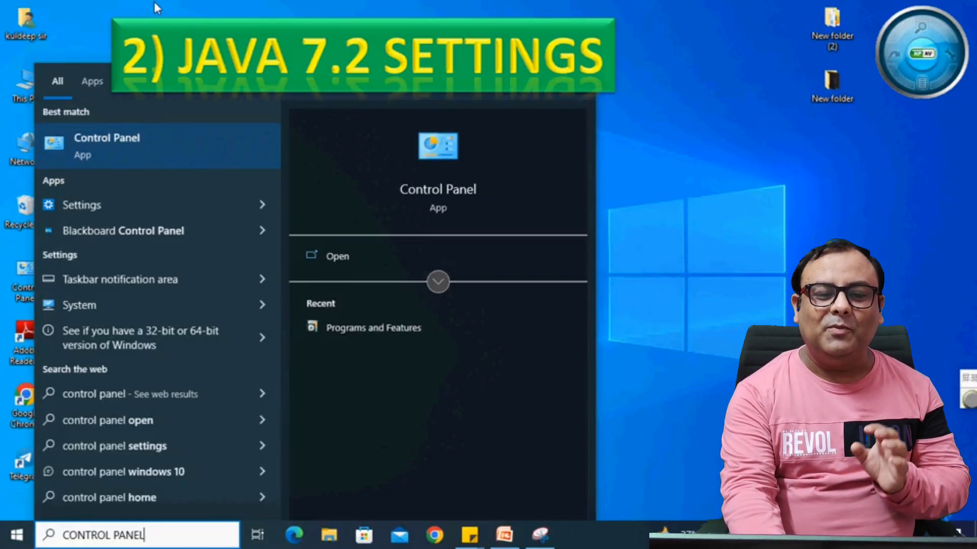
In the Java Control Panel, delete the trace and log files, cached applications and installed applications, and apply the temporary files settings
{"action": "key", "text": "Return"}
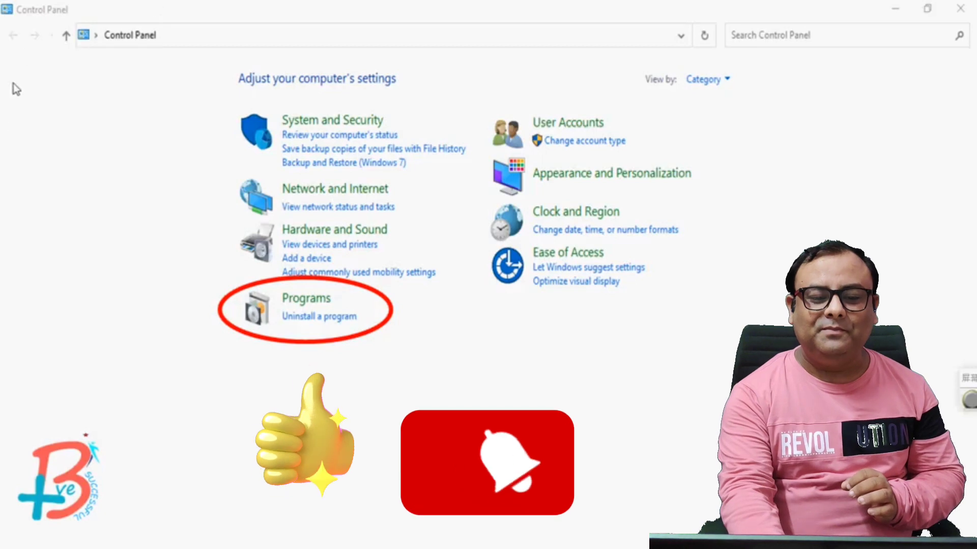
{"action": "left_click", "coordinate": [291, 318]}
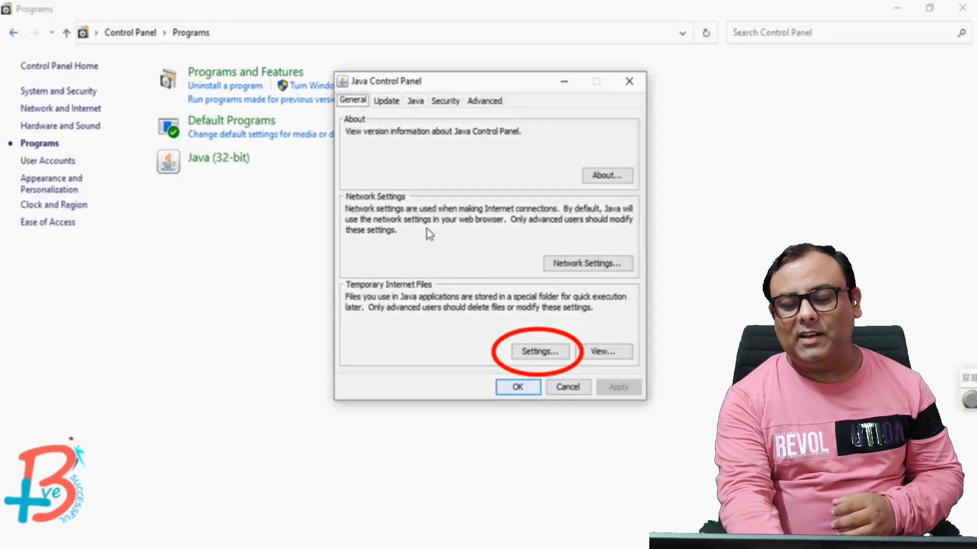
{"action": "left_click", "coordinate": [551, 352]}
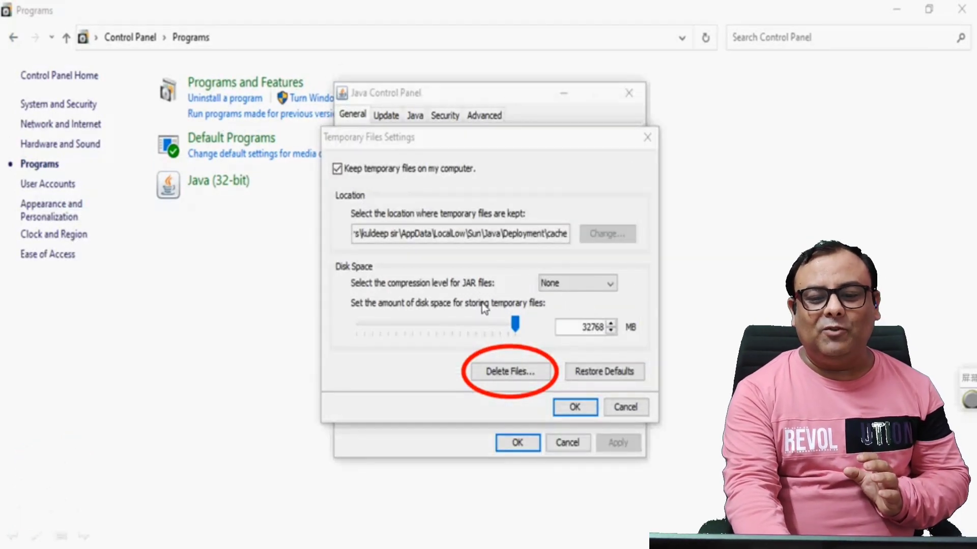
{"action": "left_click", "coordinate": [518, 377]}
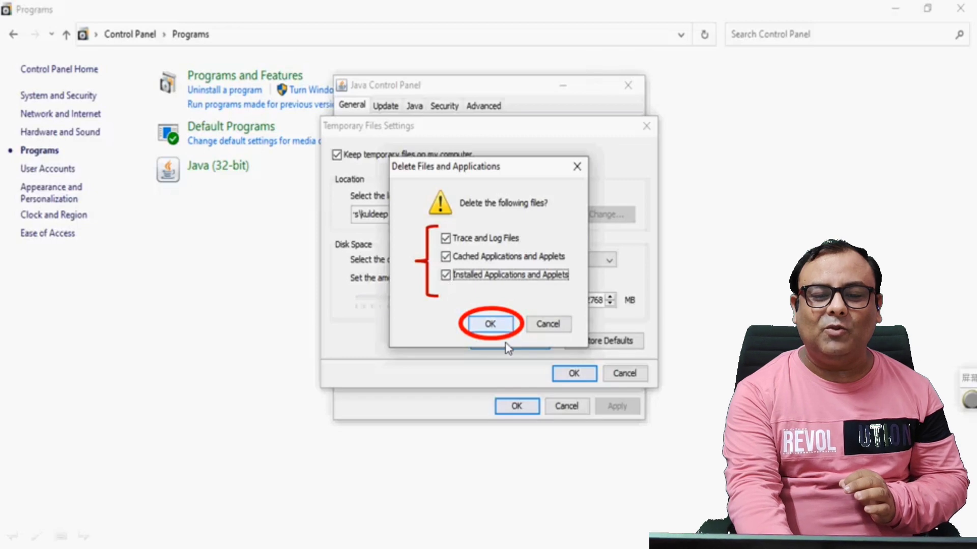
{"action": "left_click", "coordinate": [496, 326]}
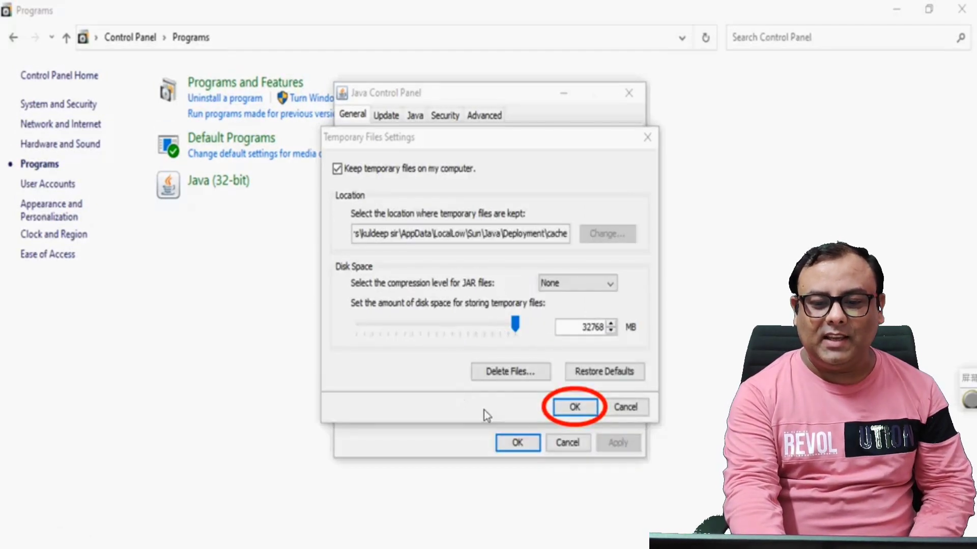
{"action": "left_click", "coordinate": [589, 409]}
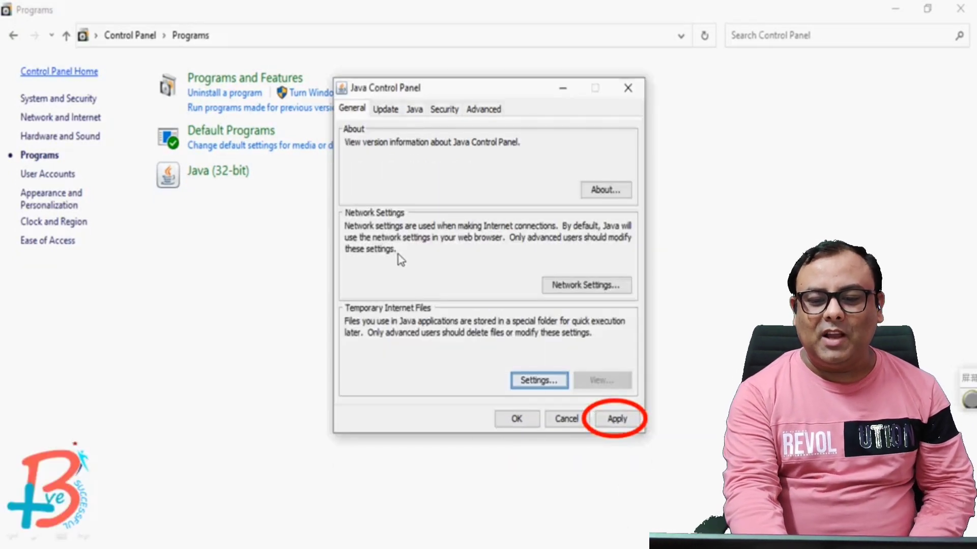
{"action": "left_click", "coordinate": [616, 419]}
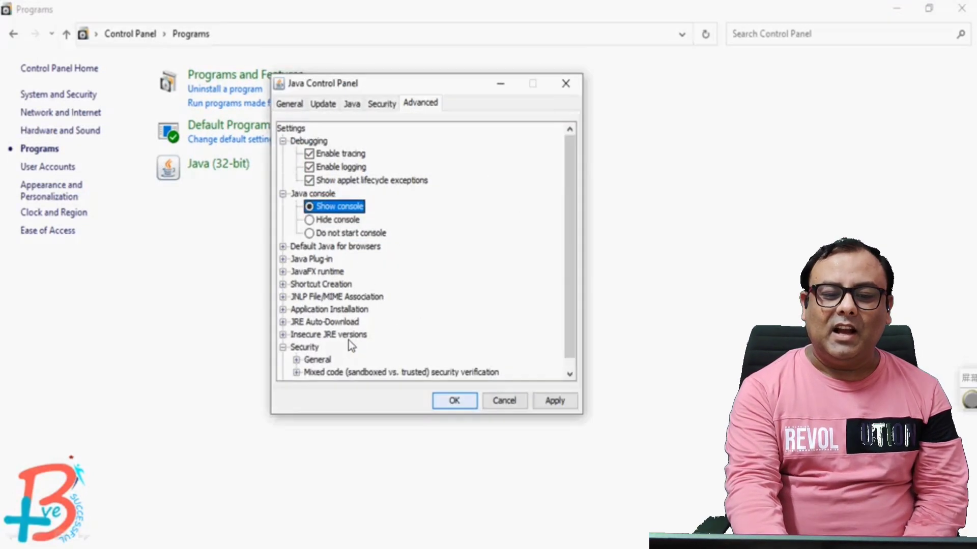
Expand the General group of security options in the Java Control Panel's advanced settings
{"action": "left_click", "coordinate": [298, 360]}
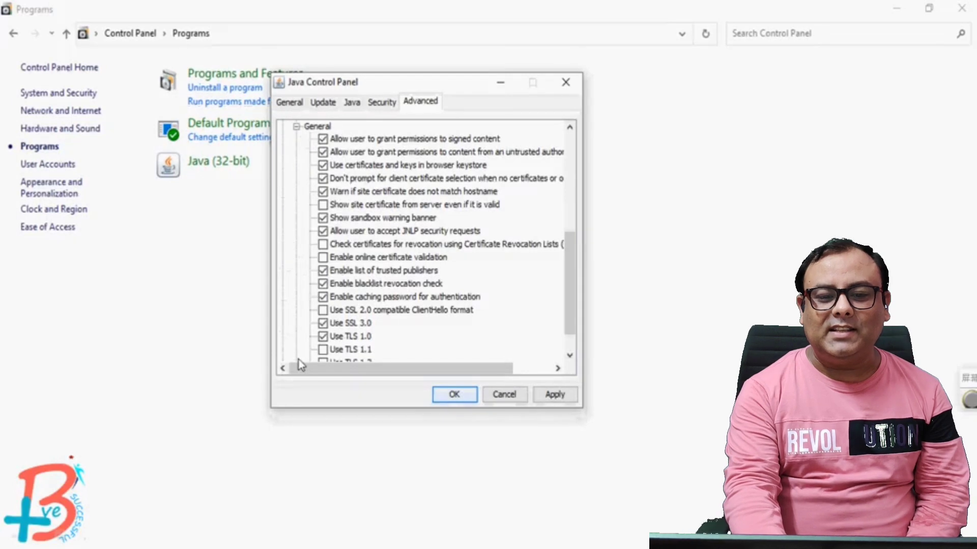
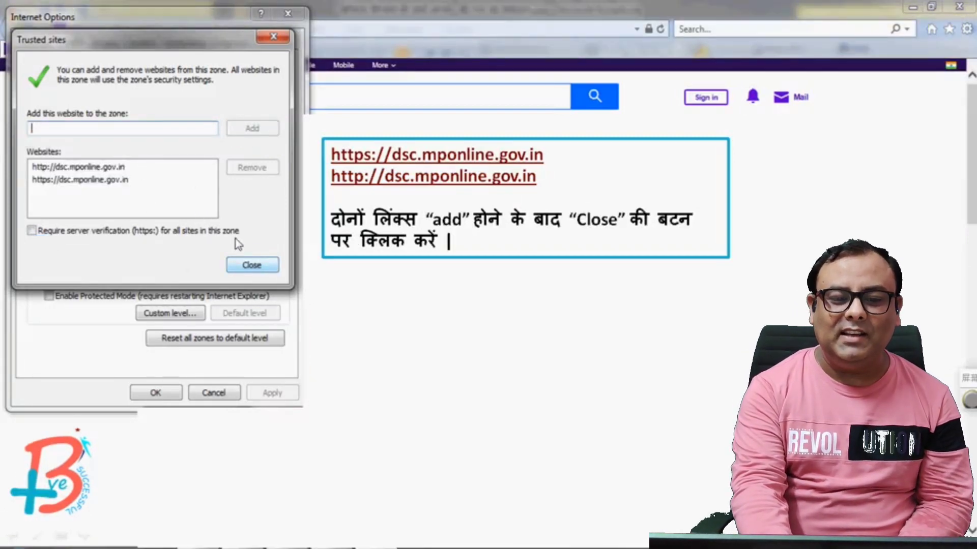
Close the trusted websites list and confirm the Trusted Sites zone's custom security settings with the options set to Enable
{"action": "left_click", "coordinate": [251, 269]}
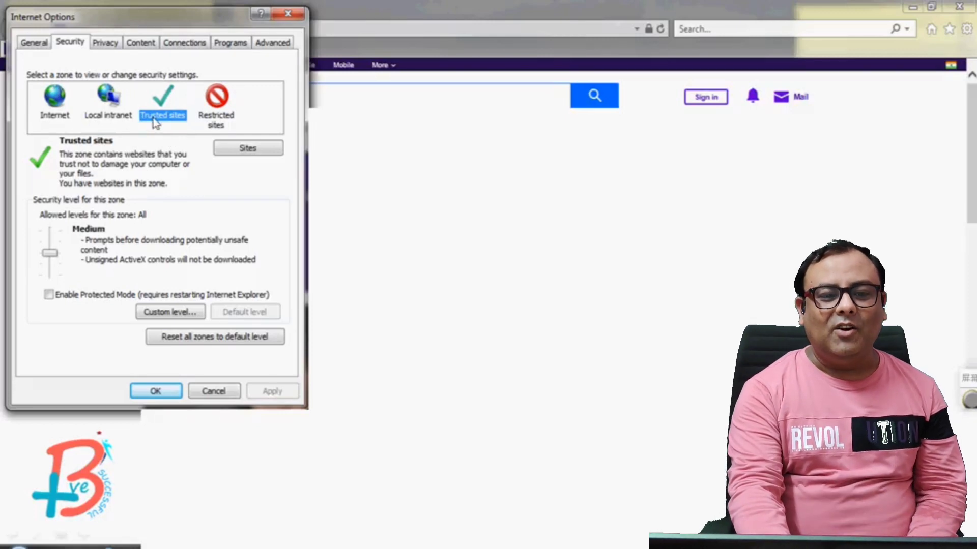
{"action": "left_click", "coordinate": [175, 315]}
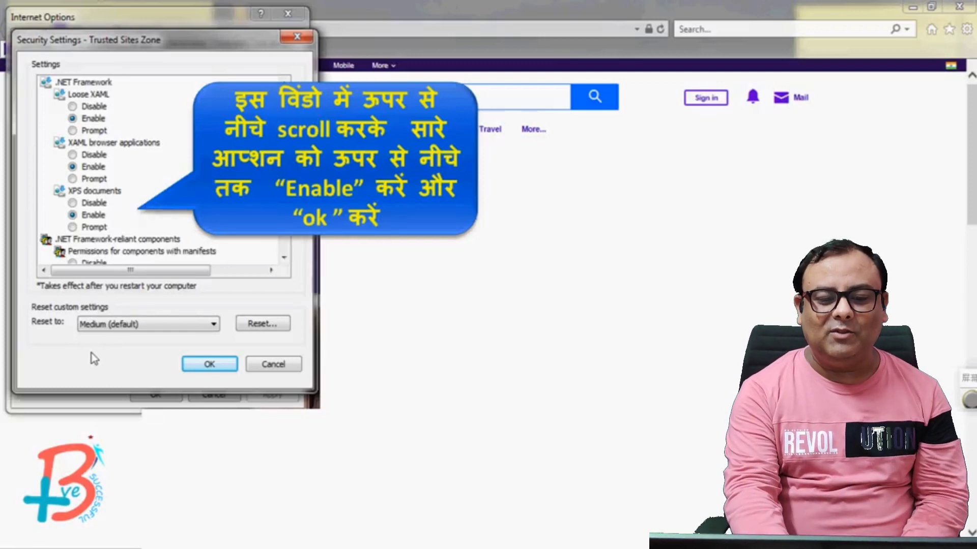
{"action": "key", "text": "Return"}
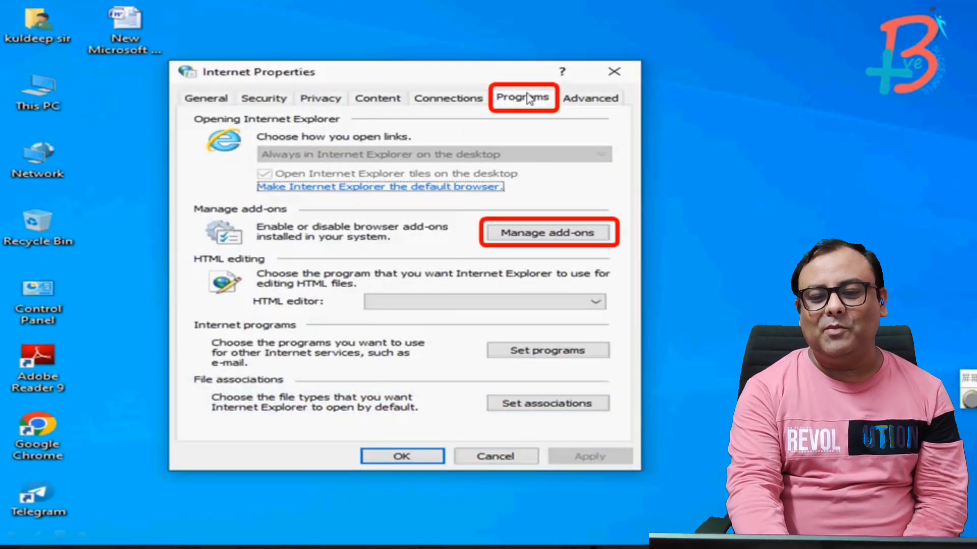
Open the browser add-ons manager from Internet Properties, and reset all Internet Explorer settings with personal settings deleted
{"action": "left_click", "coordinate": [589, 235]}
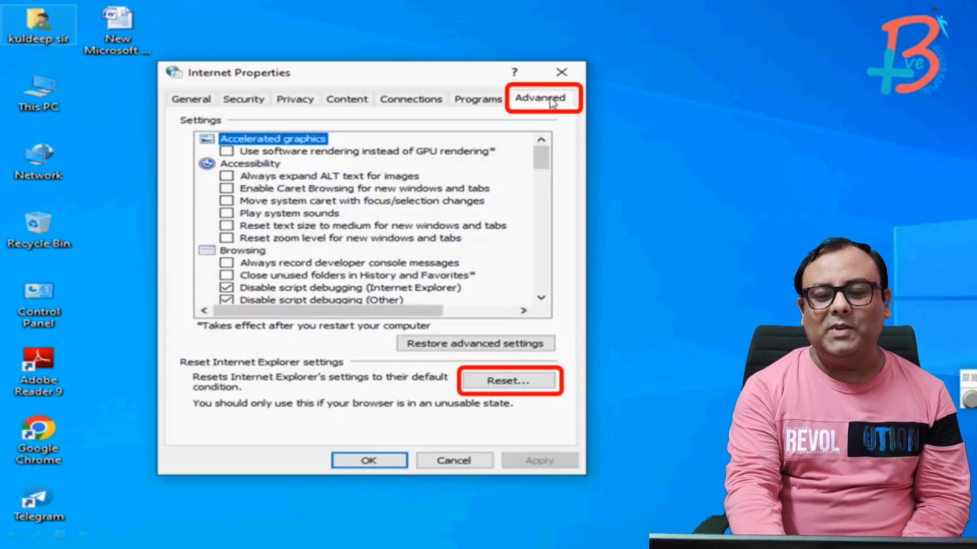
{"action": "left_click", "coordinate": [522, 383]}
{"action": "left_click", "coordinate": [337, 258]}
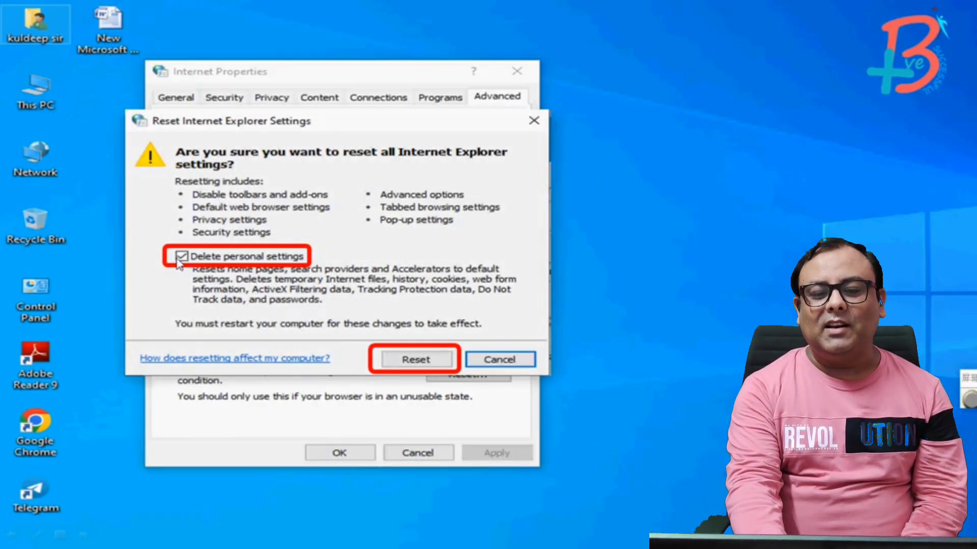
{"action": "left_click", "coordinate": [415, 360]}
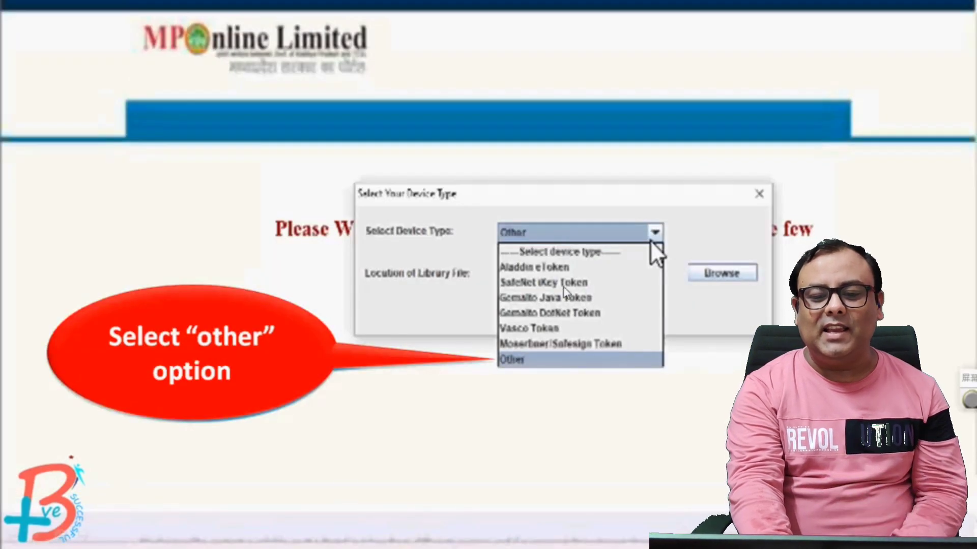
Digitally sign with the listed signer certificate, using device type Other and the library file eps2003csp11.dll from the Windows system32 folder
{"action": "left_click", "coordinate": [524, 360]}
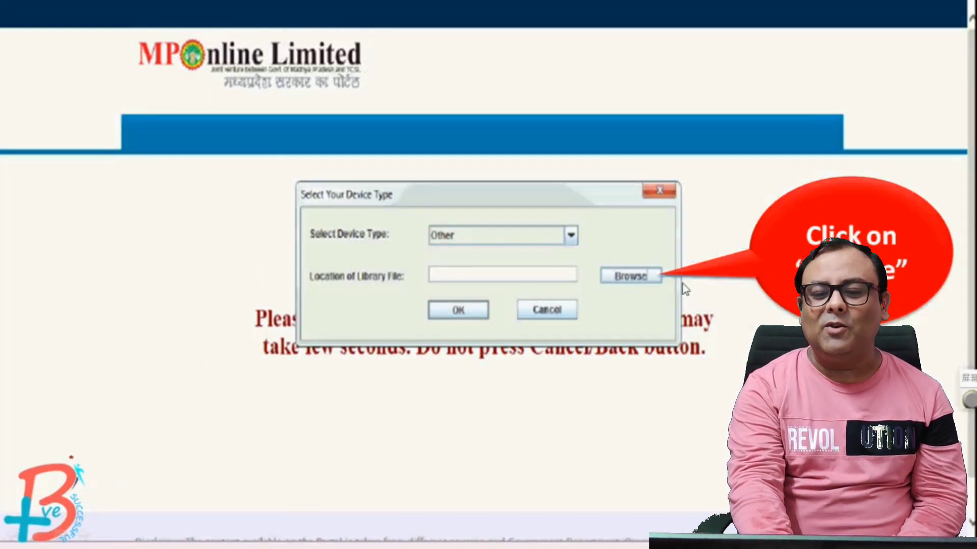
{"action": "left_click", "coordinate": [631, 276]}
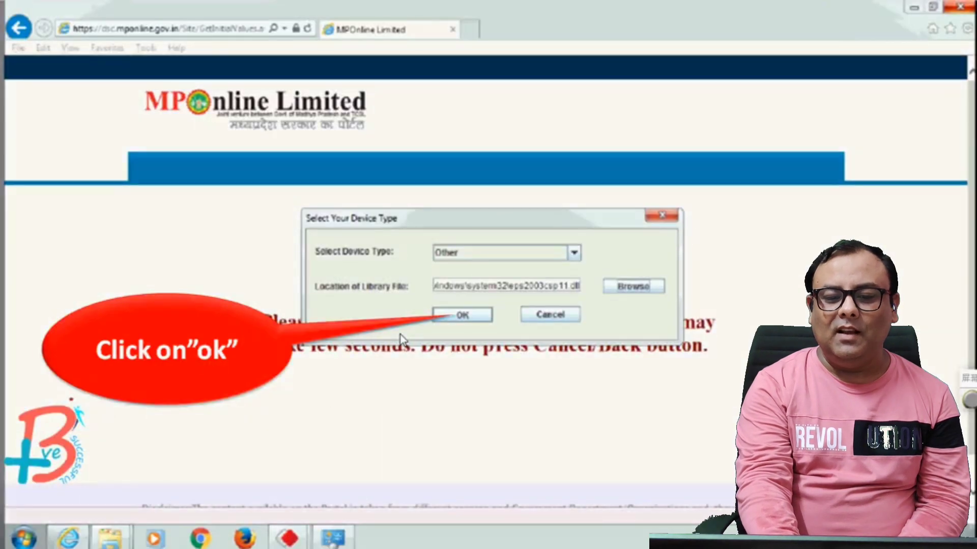
{"action": "left_click", "coordinate": [464, 322]}
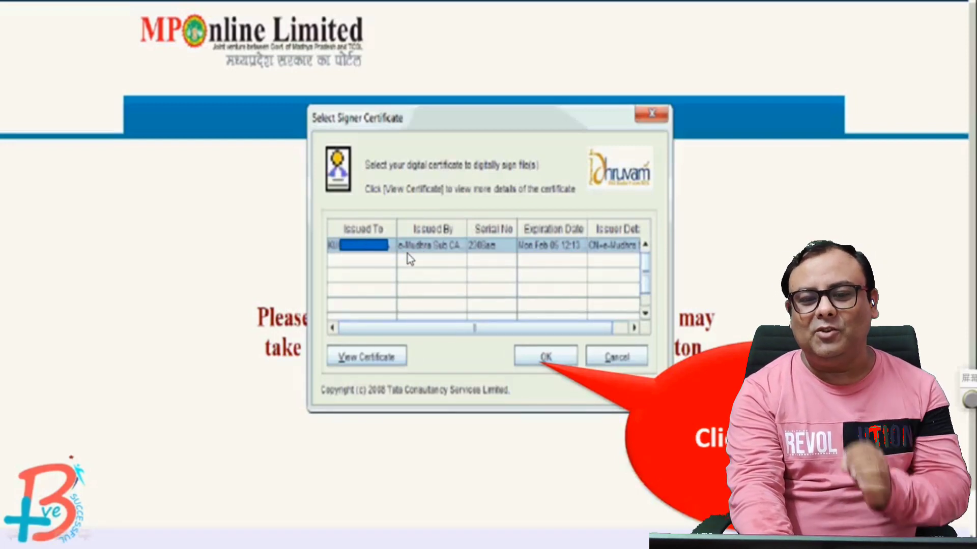
{"action": "left_click", "coordinate": [544, 357]}
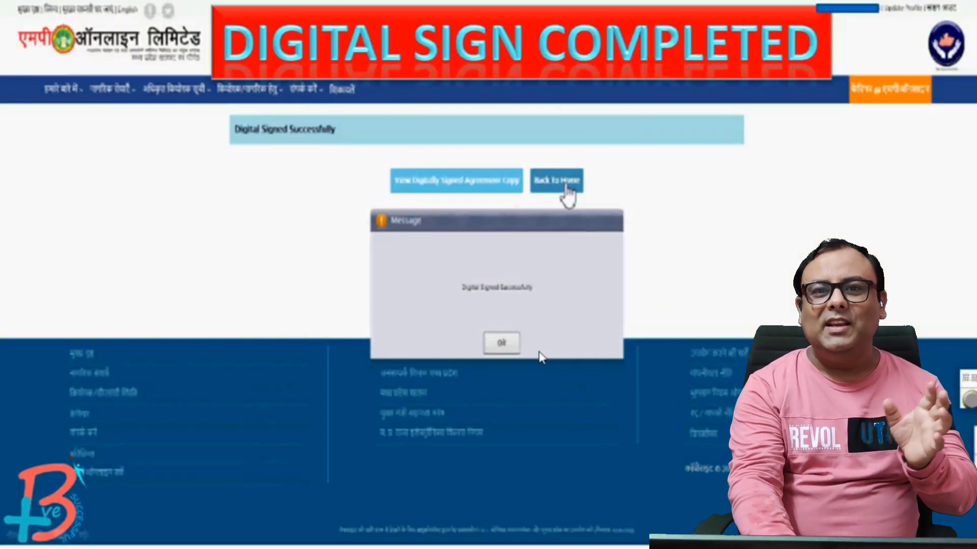